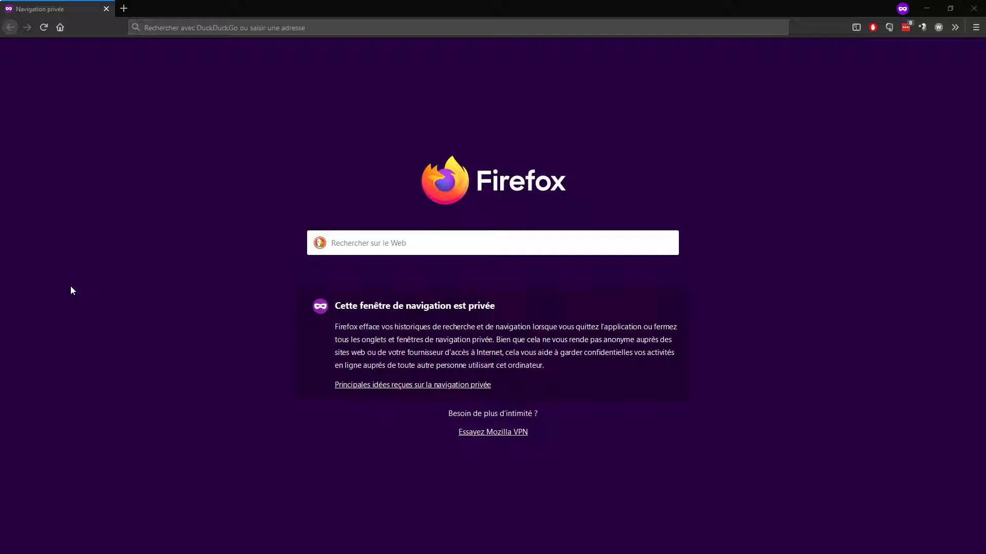
- Search the web for "dip moodle" and open the "Plate-forme d'apprentissage" result on edu.ge.ch
click(336, 245)
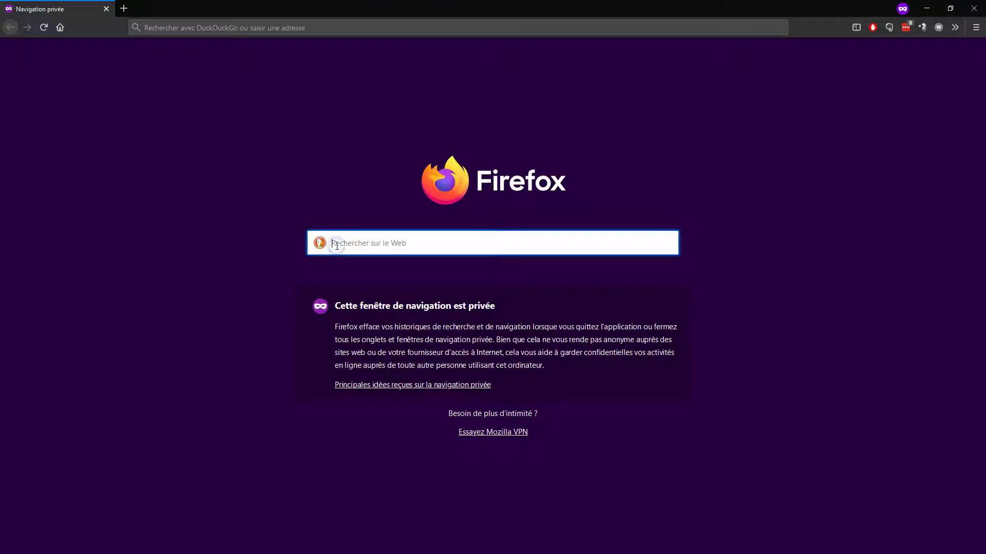
text(dip moodle)
key(Return)
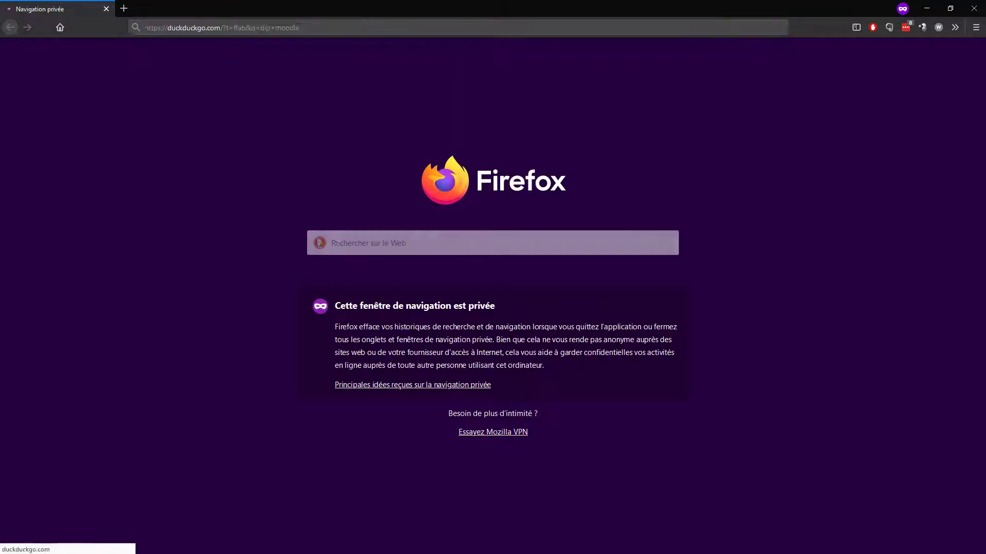
click(215, 199)
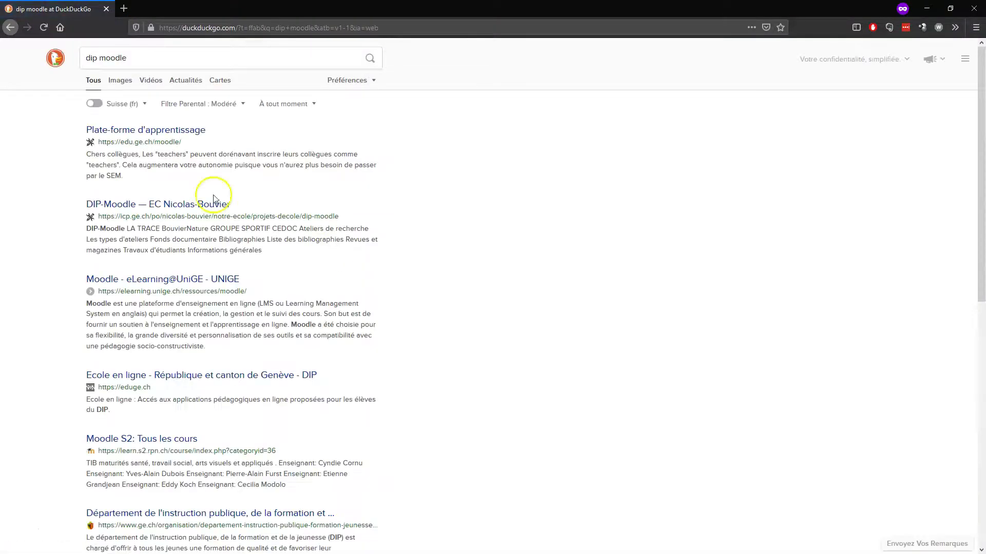
click(153, 132)
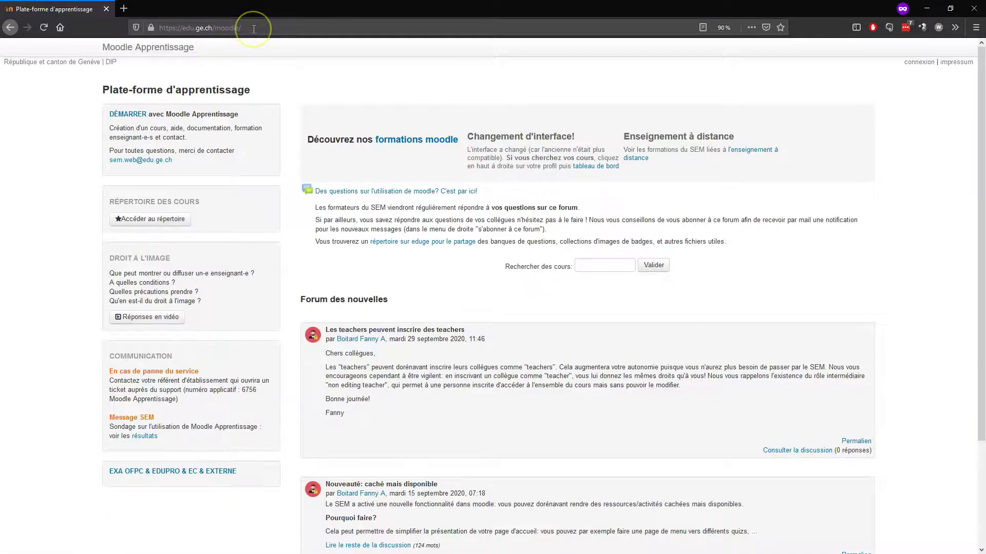
- View the alternative route to Moodle from the Espace Ecole site through Enseignement secondaire II, and return to the original Moodle page
double_click(154, 8)
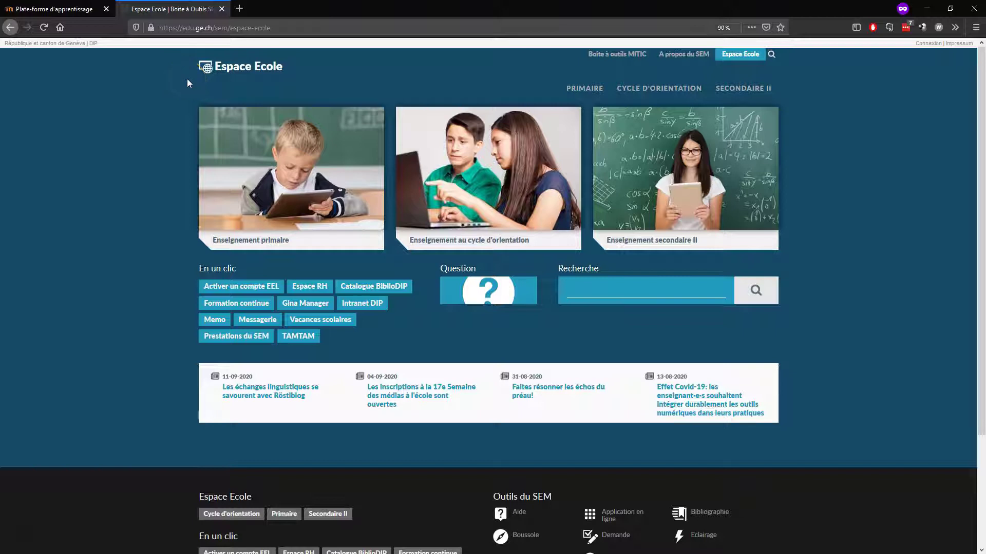
click(711, 189)
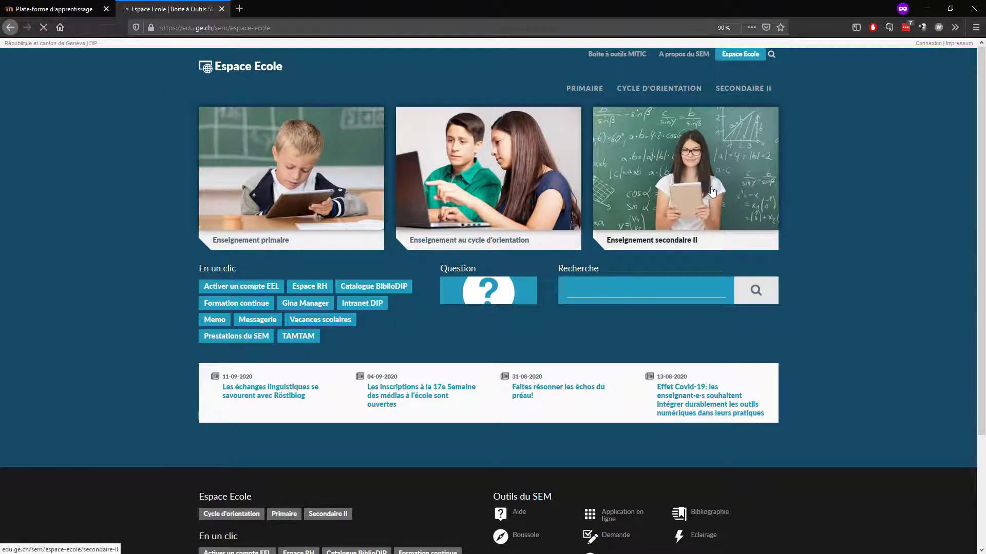
click(712, 191)
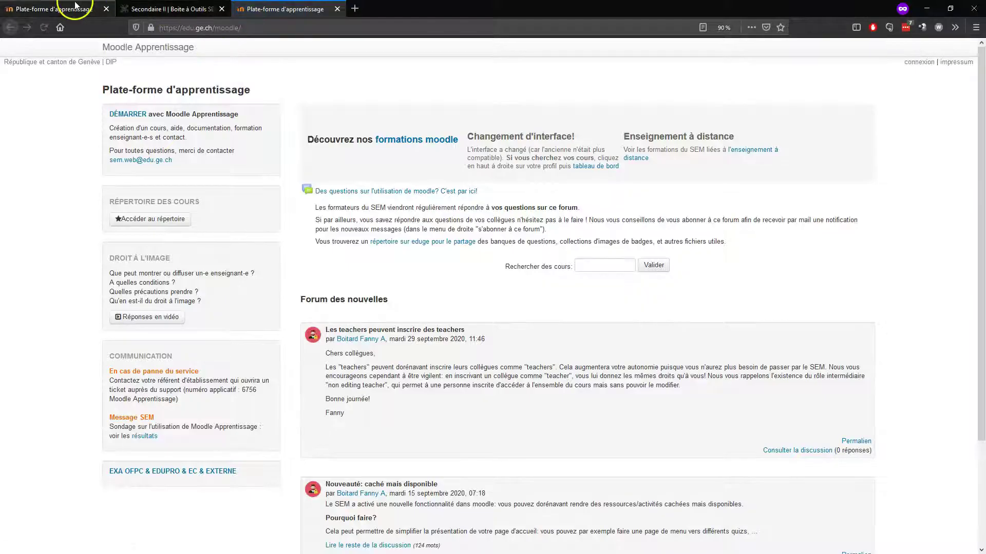
click(51, 9)
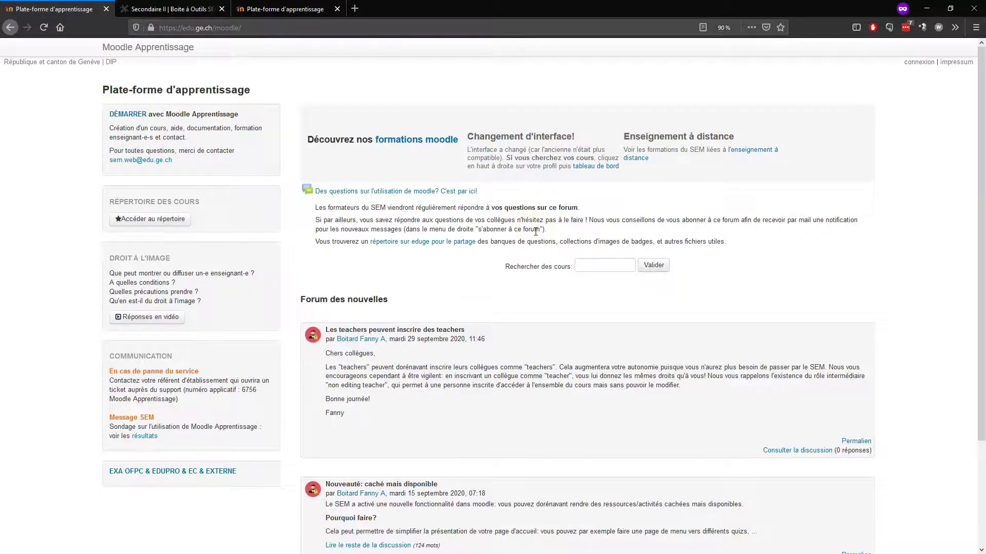
- Log in to Moodle through the Ecole en ligne identification page with the teacher's EDU identifier and account password
click(776, 220)
scroll(801, 229, down, 3)
scroll(800, 229, up, 3)
click(919, 62)
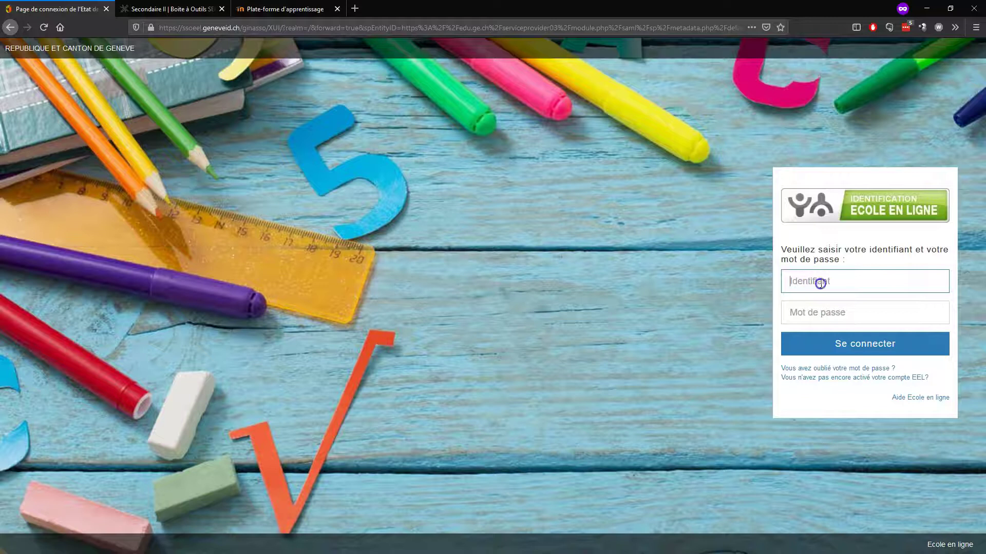
text(edu-)
key(Down)
key(Return)
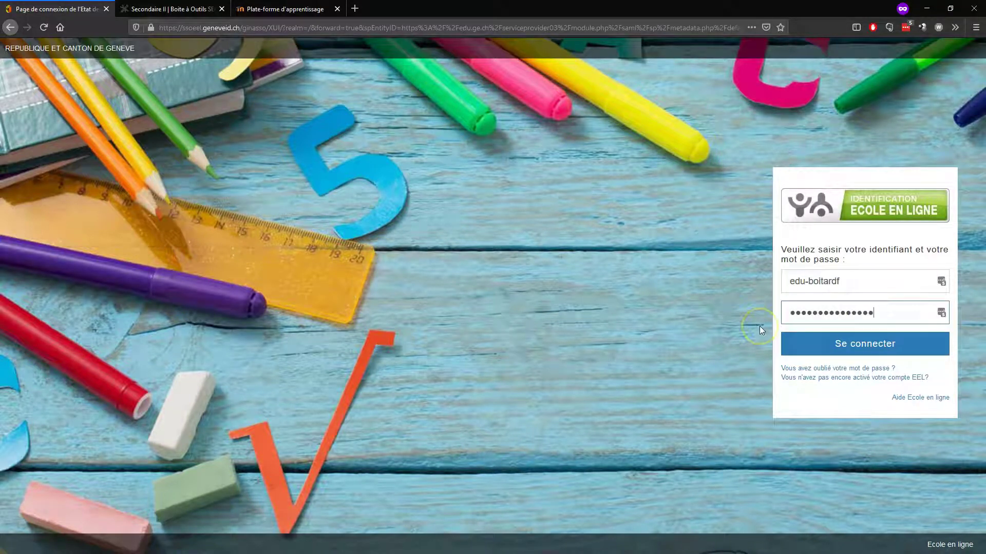
click(873, 345)
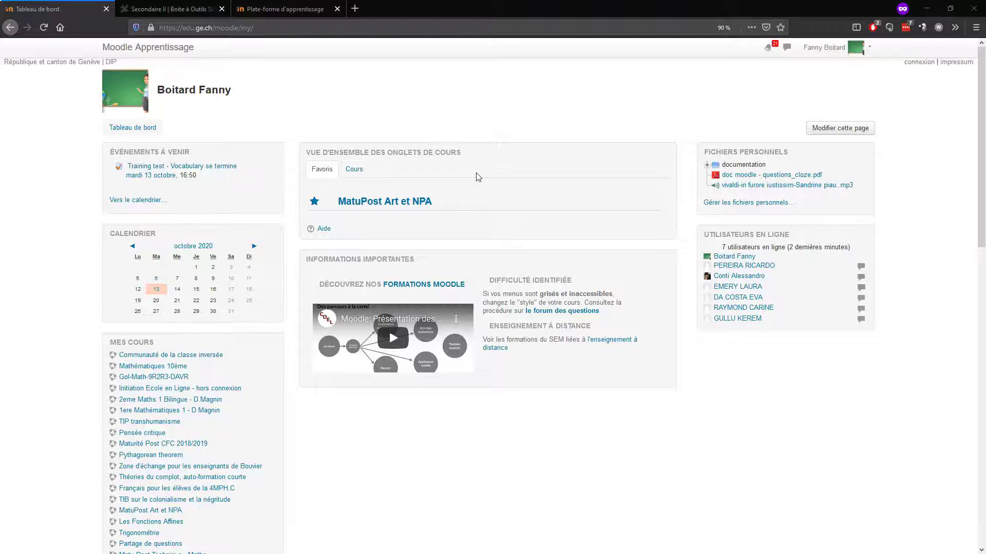
- Open the course space request form from the "Démarrer avec Moodle Apprentissage" page linked at the foot of the dashboard
click(511, 175)
scroll(549, 175, down, 15)
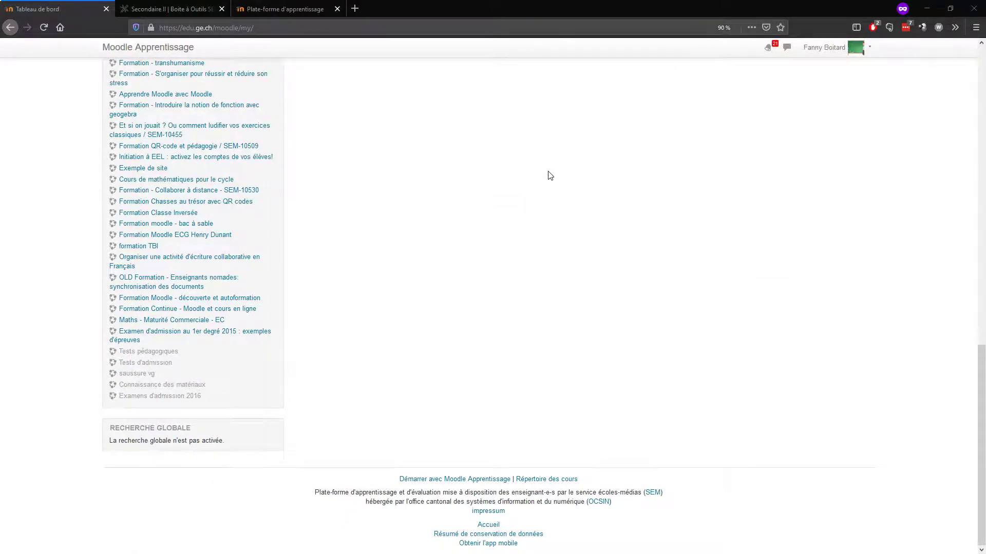
click(468, 480)
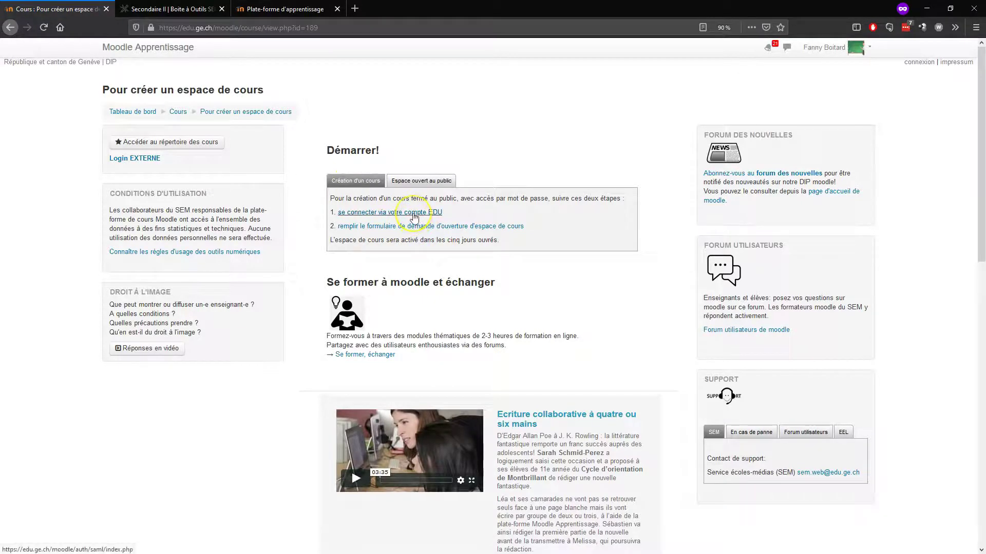
click(411, 231)
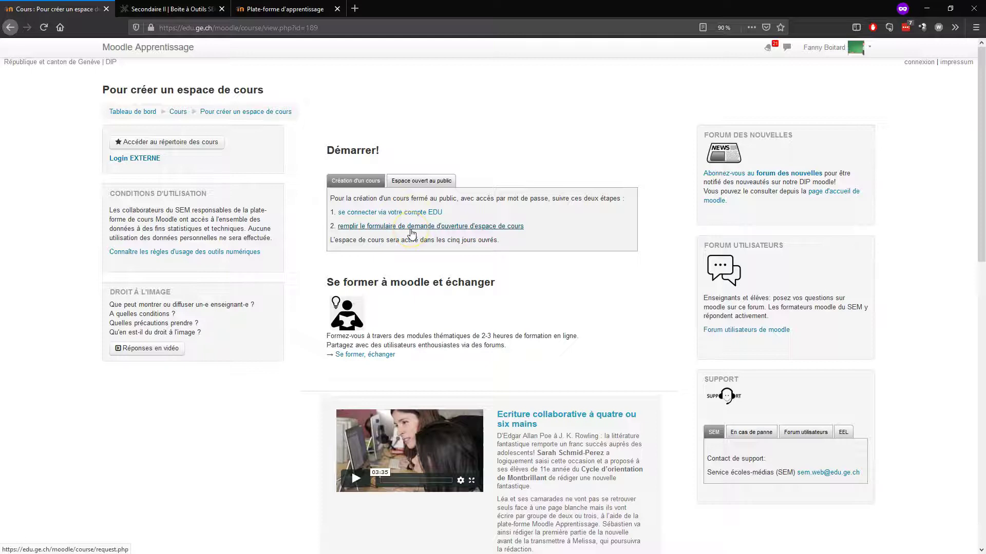
click(412, 231)
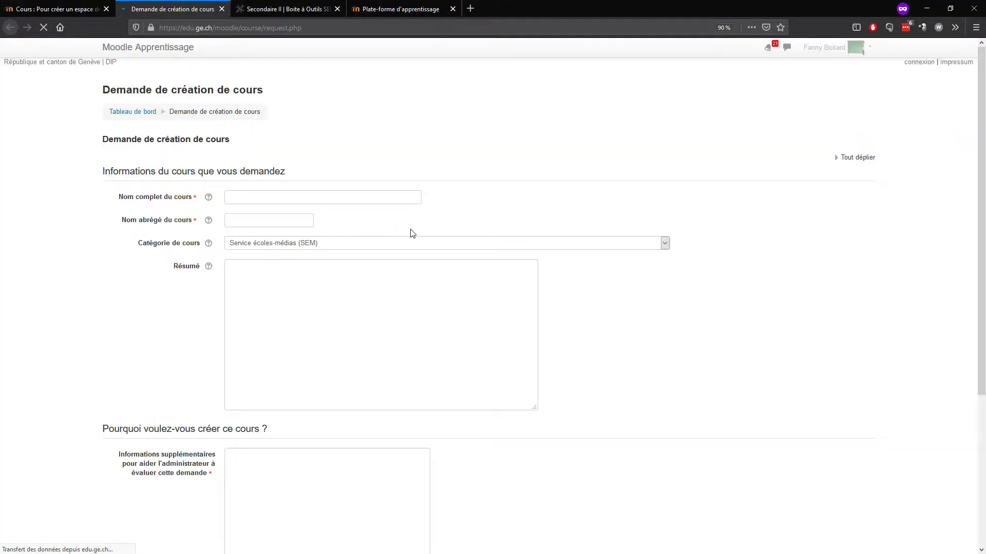
- Enter the full course name "Cours de maths M2", short name "mathsm2" and category "École de commerce (EC) / Nicolas-Bouvier / Mathématiques"
click(307, 199)
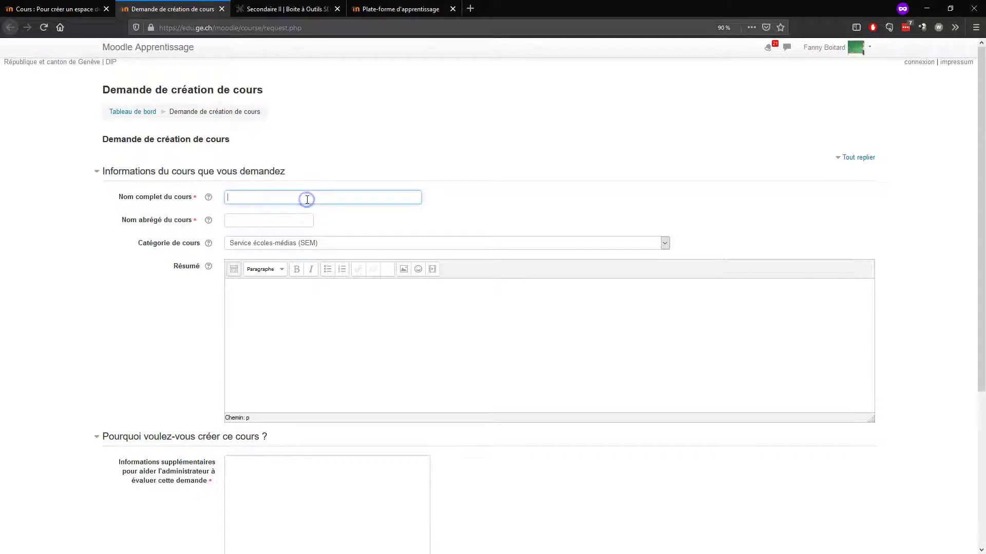
click(253, 226)
click(255, 234)
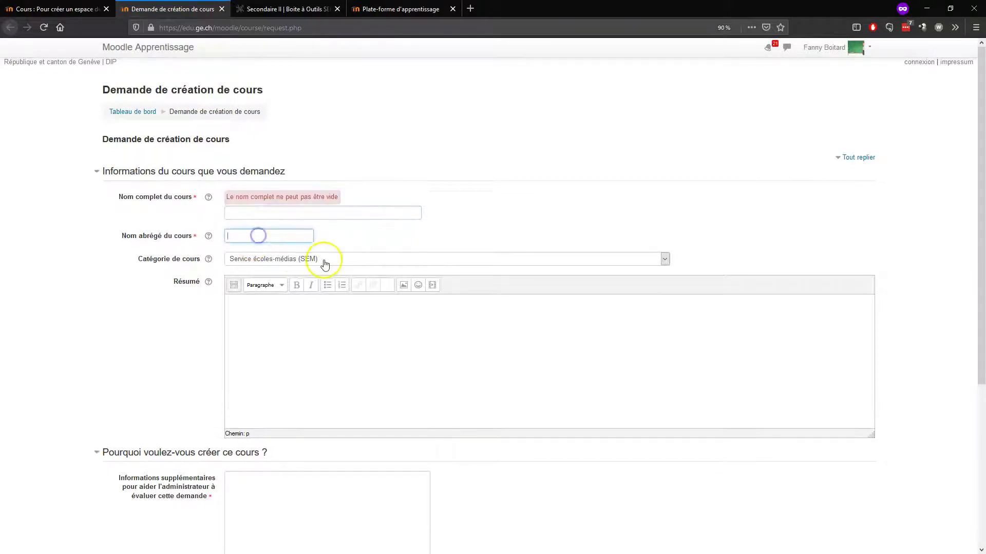
click(295, 211)
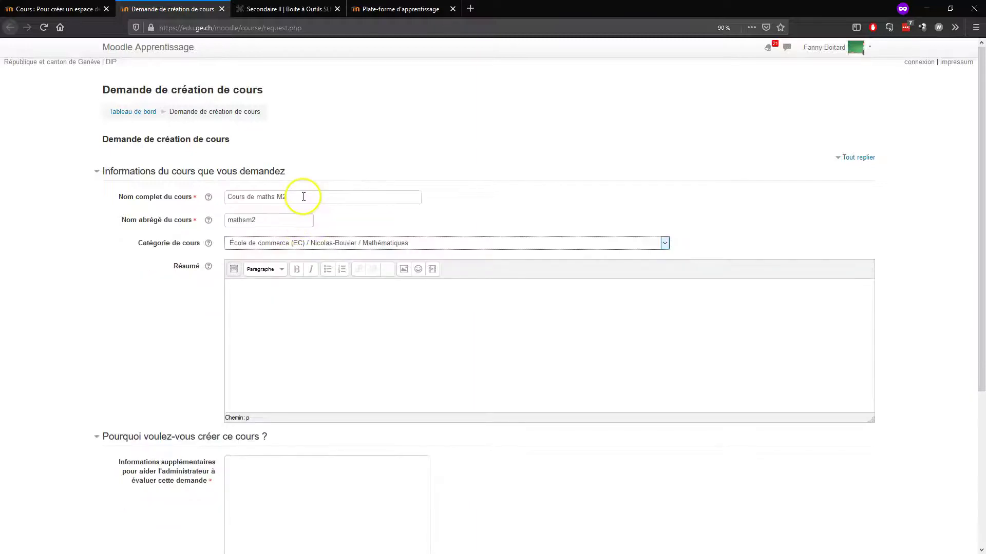
click(304, 195)
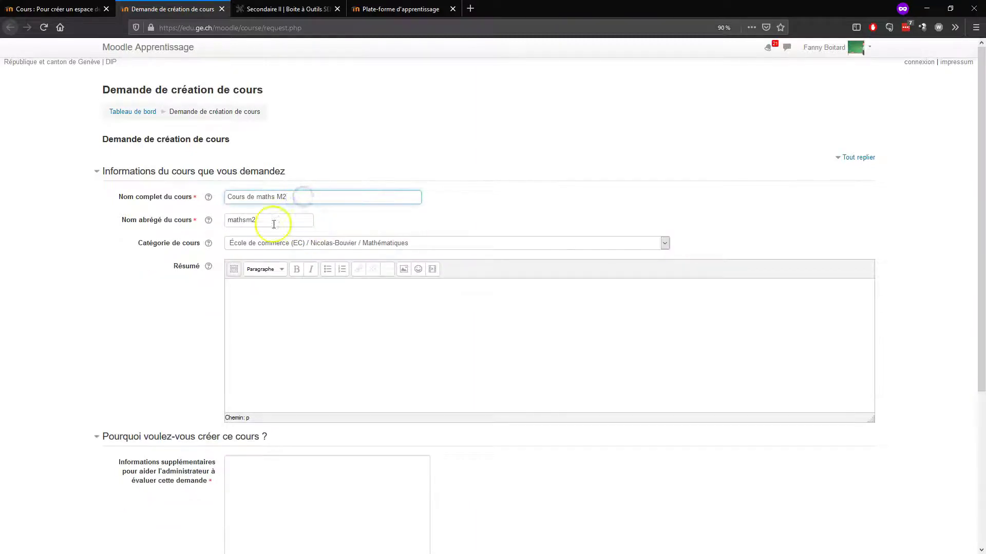
click(258, 225)
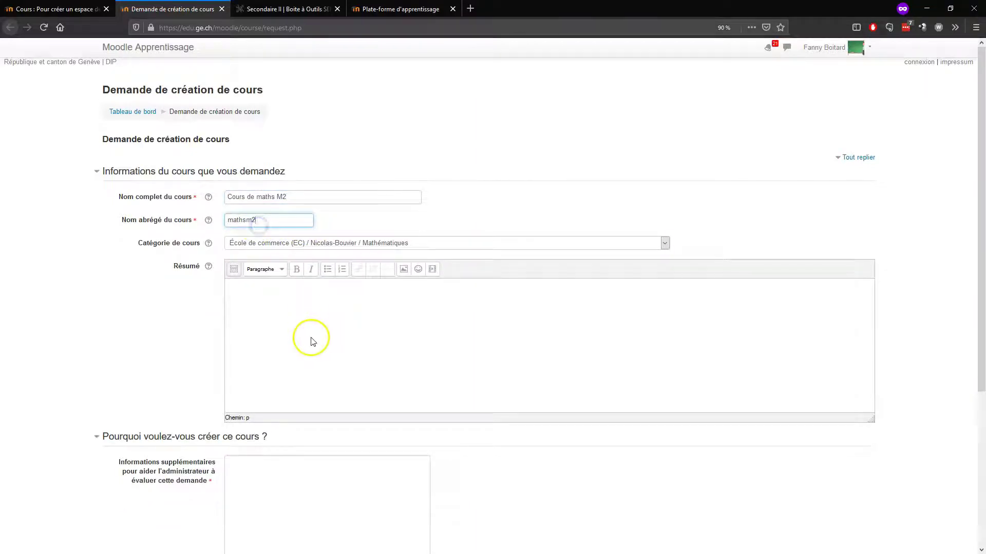
click(343, 246)
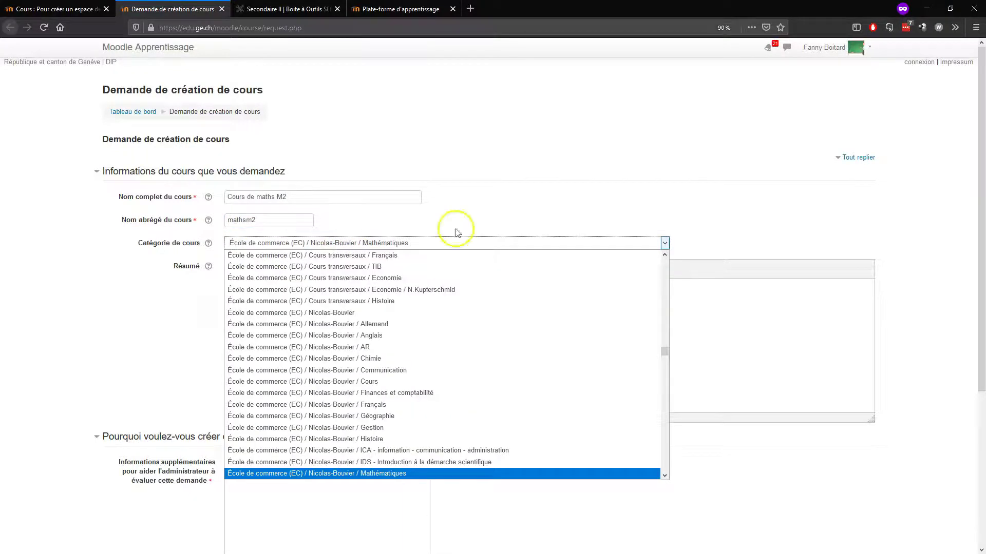
click(787, 218)
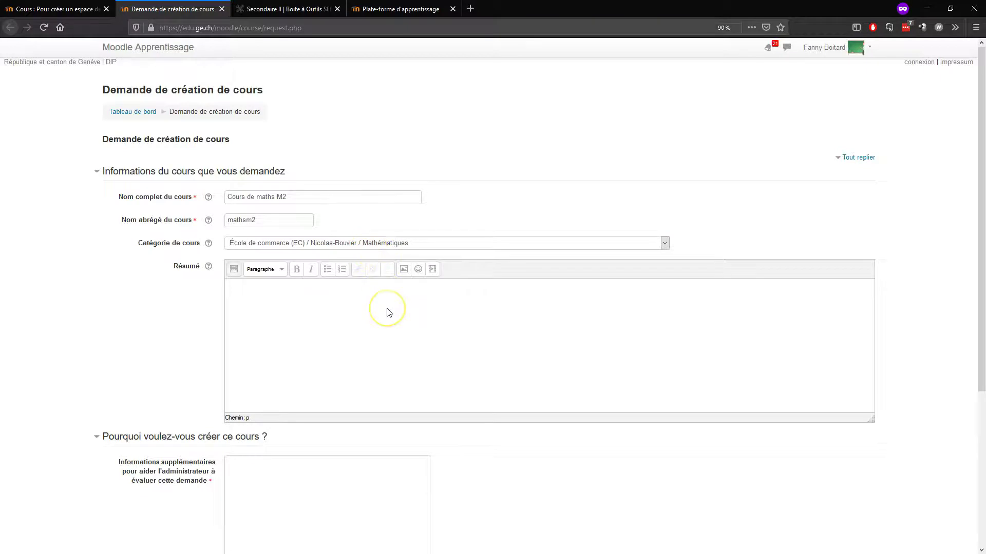
- Read the help note for the course summary and enter "Cours de maths pour les M2" as the summary
click(324, 306)
click(209, 267)
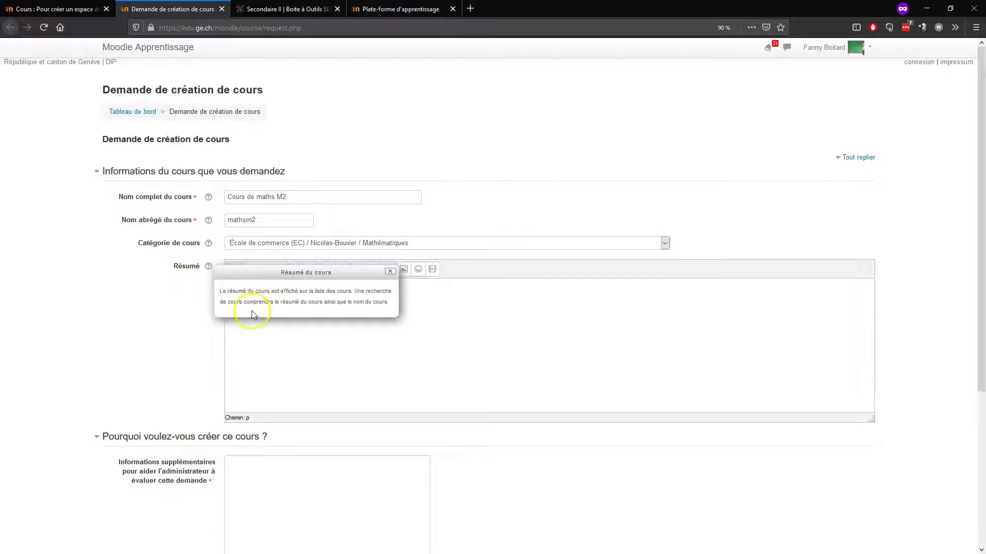
click(390, 271)
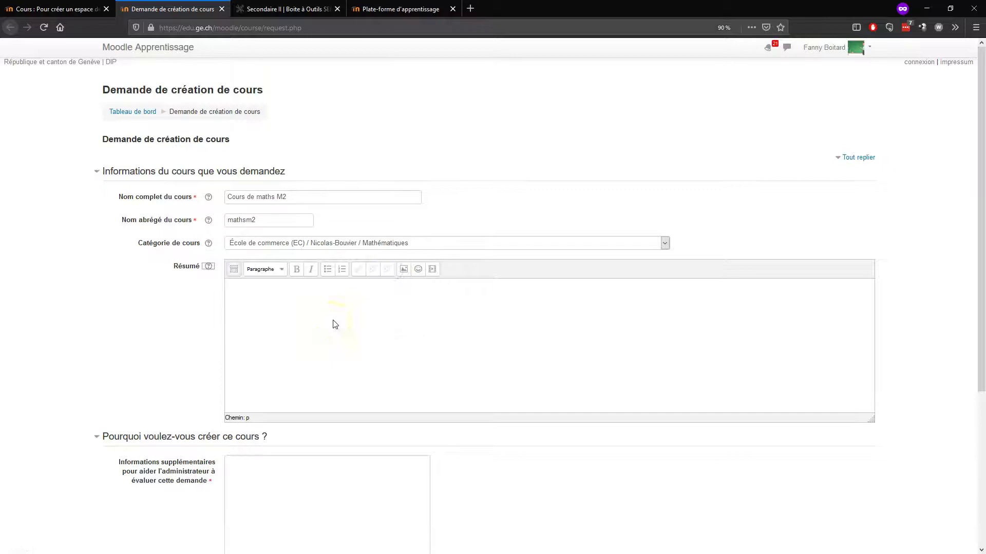
click(334, 324)
text(Cours de maths pour les M2)
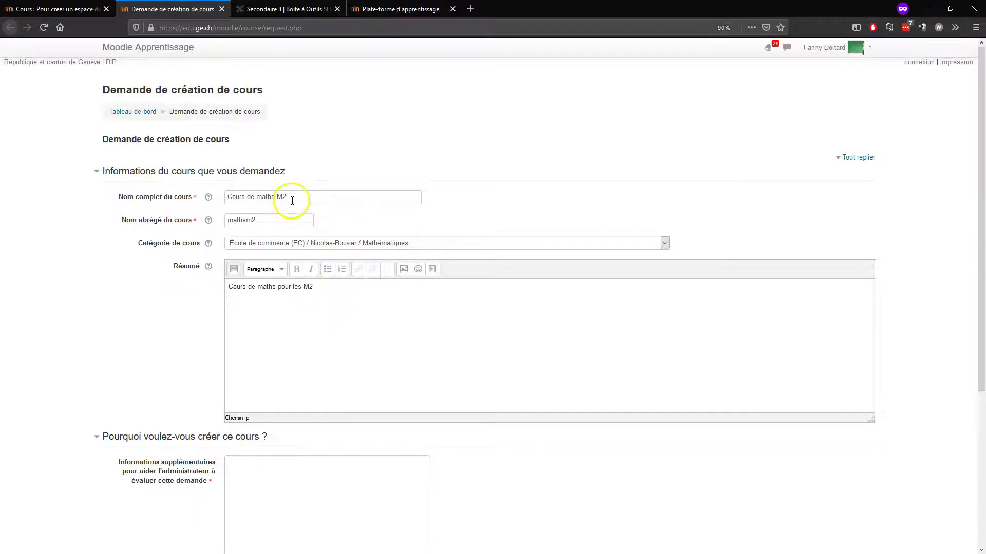
- Add a second line to the course summary reading "Professeur:" followed by the teacher's name
drag(287, 197, 226, 196)
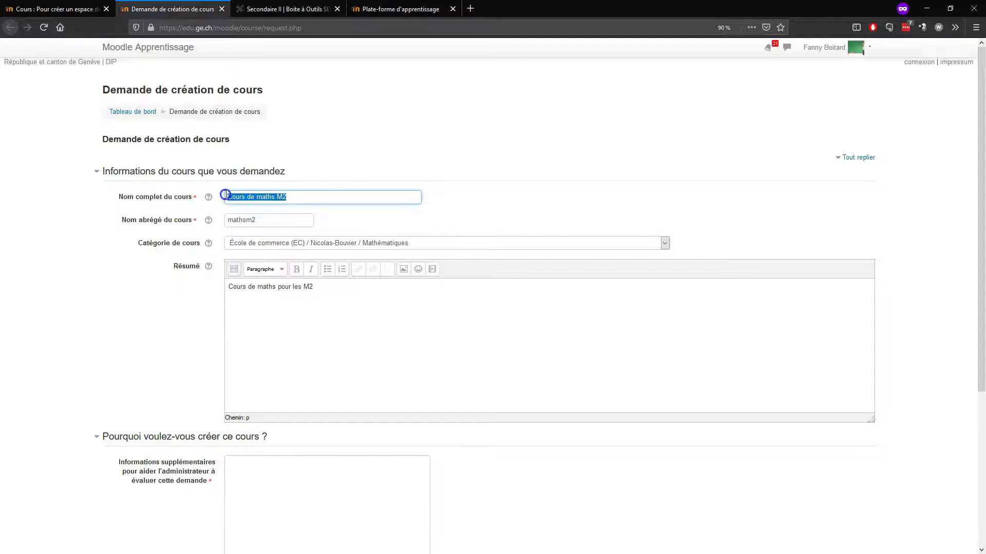
drag(284, 220, 226, 220)
click(316, 196)
click(325, 301)
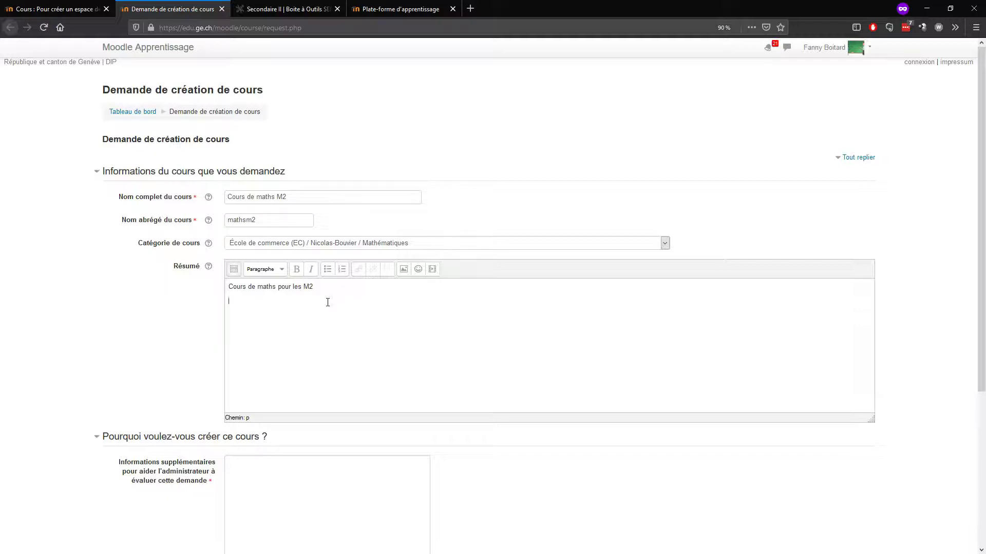
click(286, 198)
click(303, 310)
text(Professeur: F  Boitard)
triple_click(246, 299)
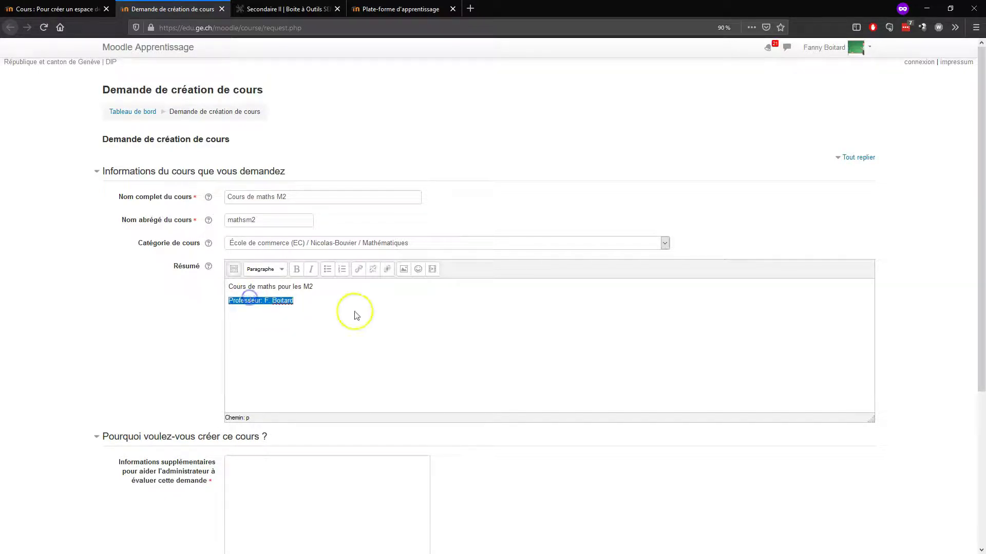
click(357, 315)
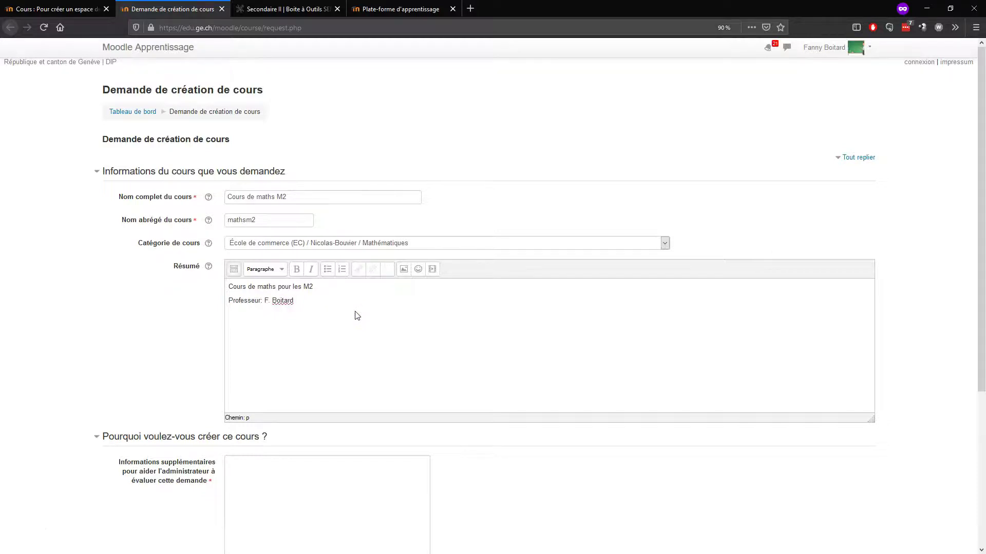
- Examine the rest of the request form, including the required additional-information field for the administrator and the course request submission area
scroll(357, 308, down, 2)
click(314, 246)
click(348, 255)
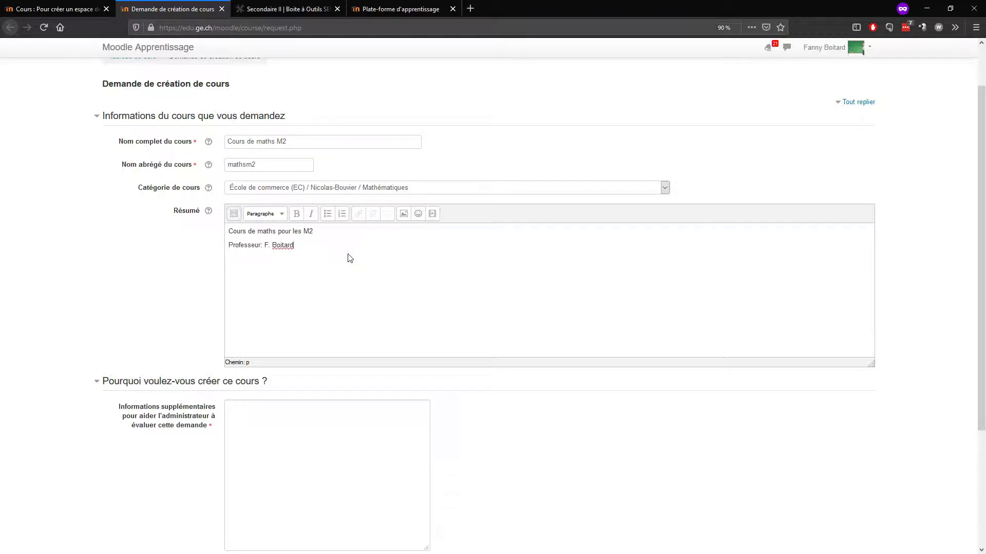
click(350, 255)
scroll(353, 251, down, 3)
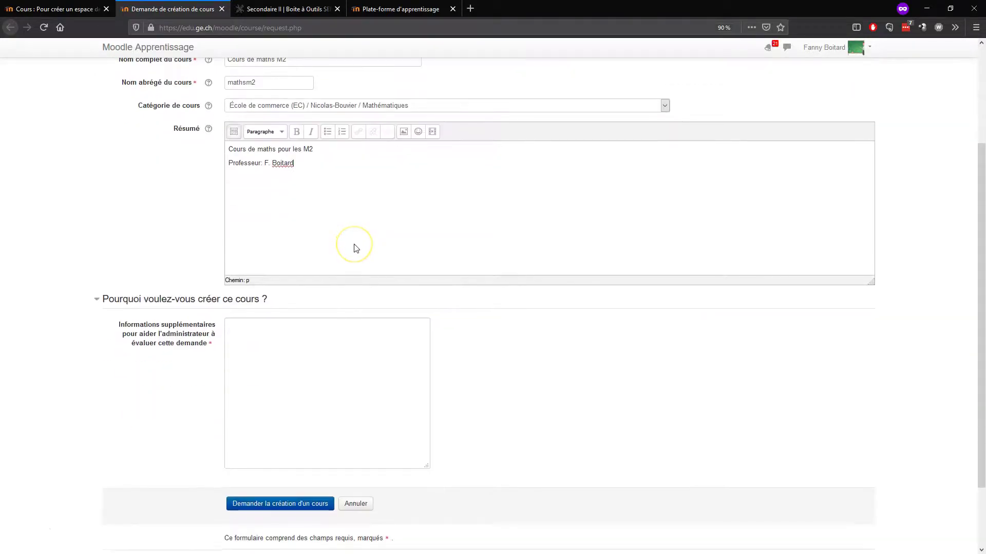
click(296, 362)
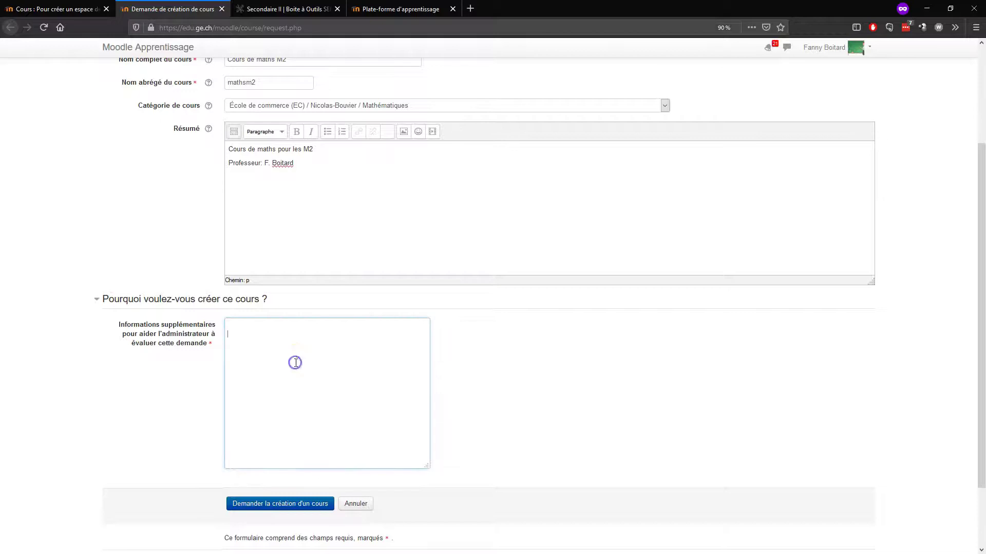
click(289, 325)
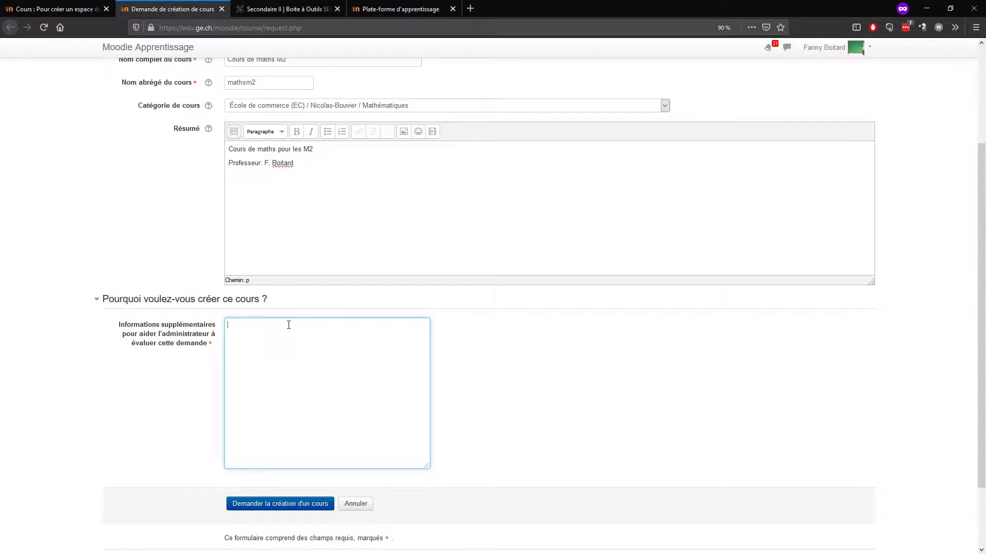
scroll(282, 308, down, 3)
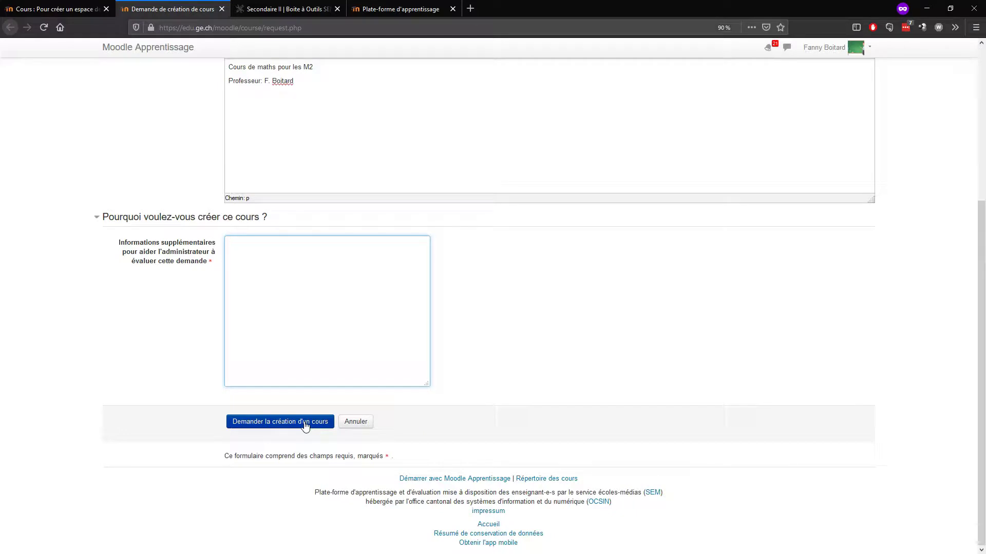
scroll(519, 194, up, 6)
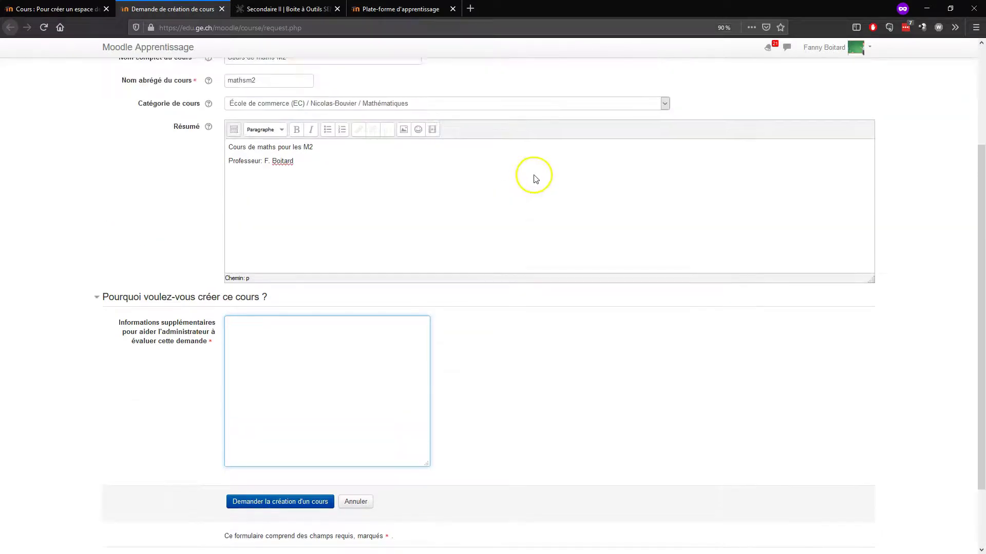
scroll(495, 303, down, 6)
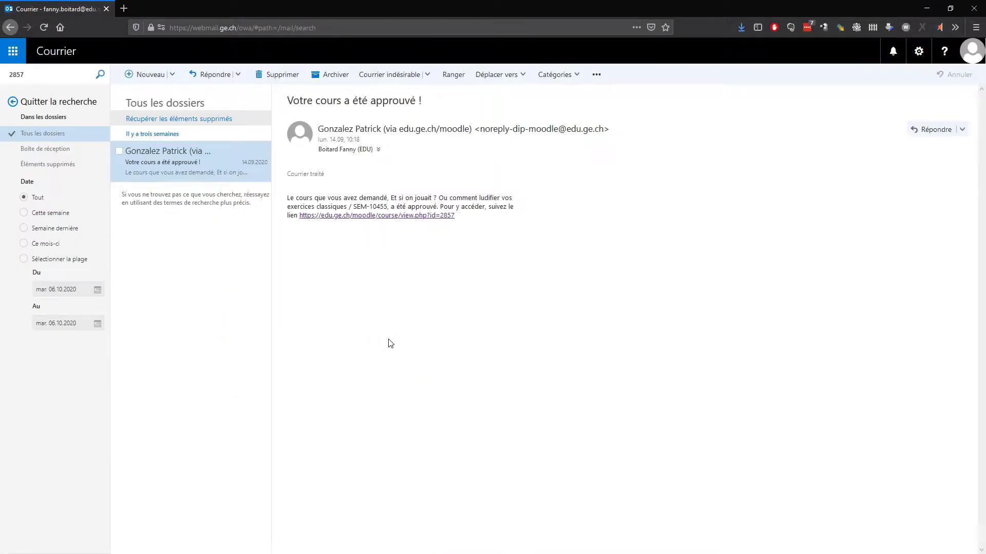
- Switch to the webmail and open the approved course from the link in the "Votre cours a été approuvé !" message
click(388, 334)
click(413, 216)
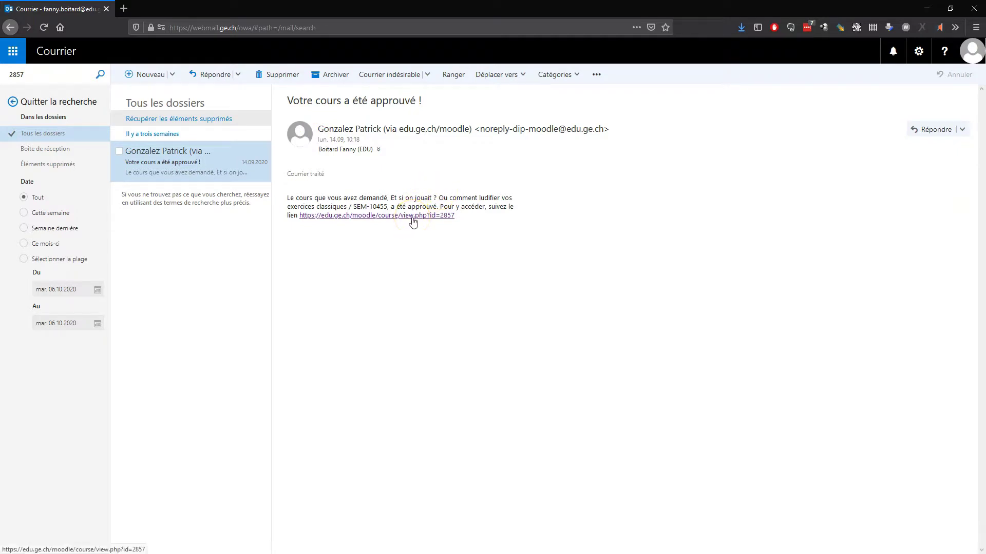
click(413, 218)
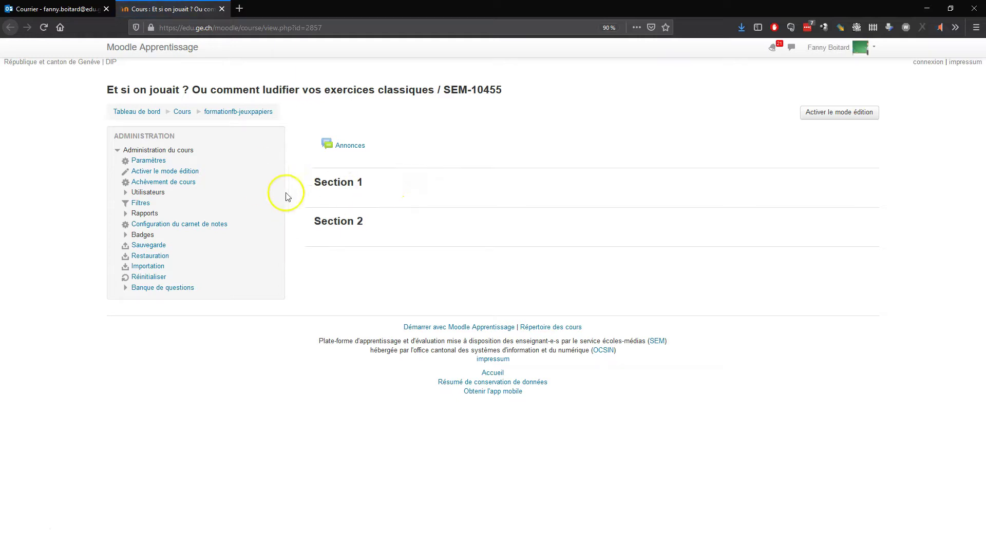
- Close the course page, reopen it from the link in the approval message, and start logging in to Moodle
click(222, 9)
click(382, 216)
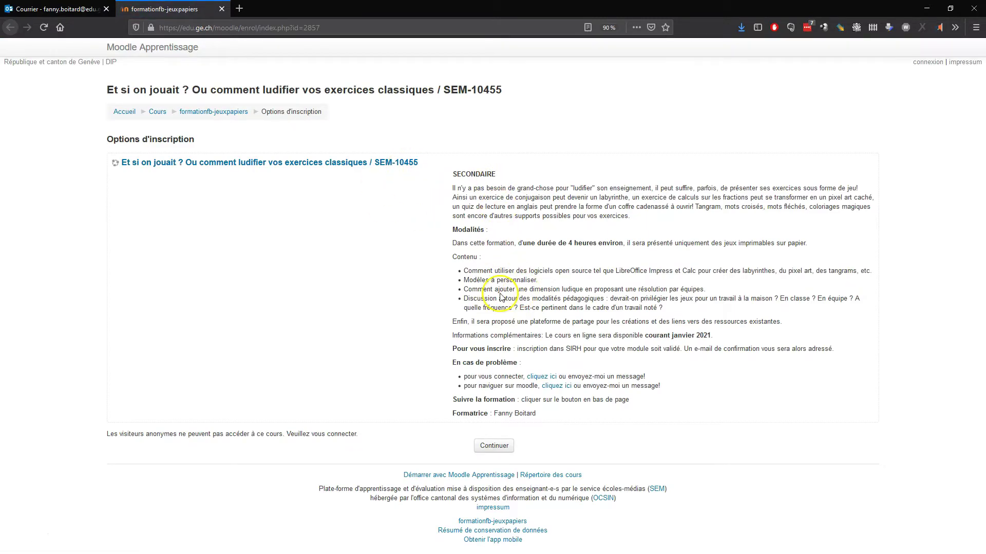
click(921, 68)
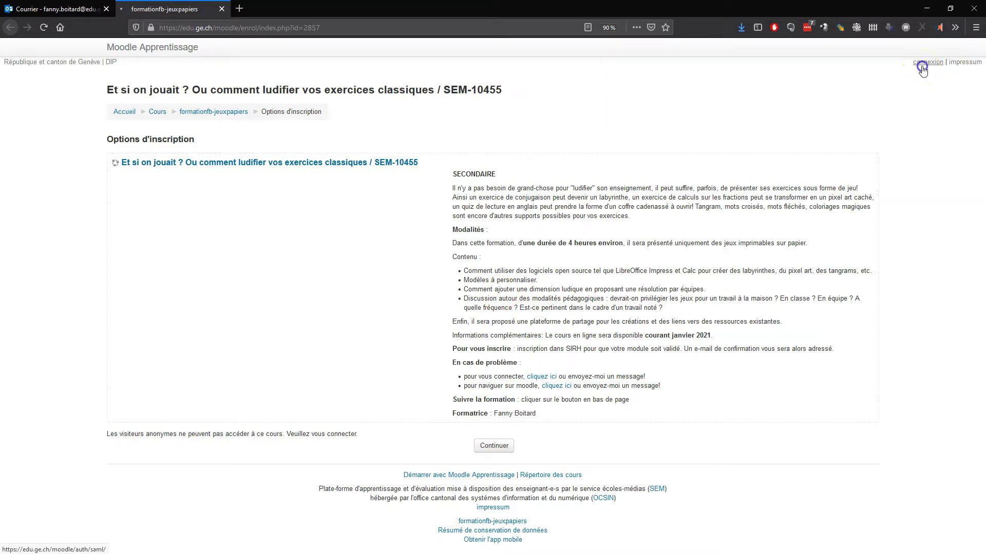